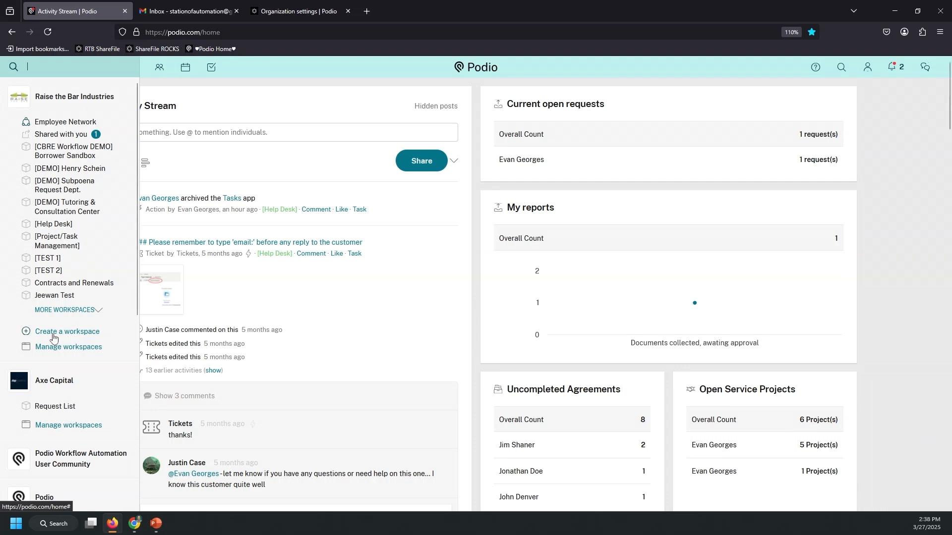
- Start a new workspace named Help Desk, try Open access with automatic joining of new employees, and set access back to Private
left_click(52, 335)
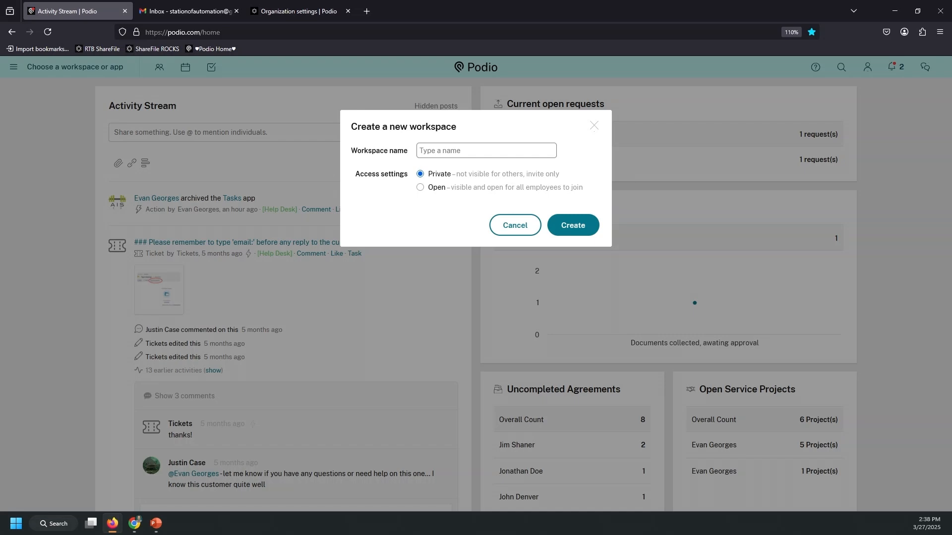
type("Help Desk")
left_click(420, 188)
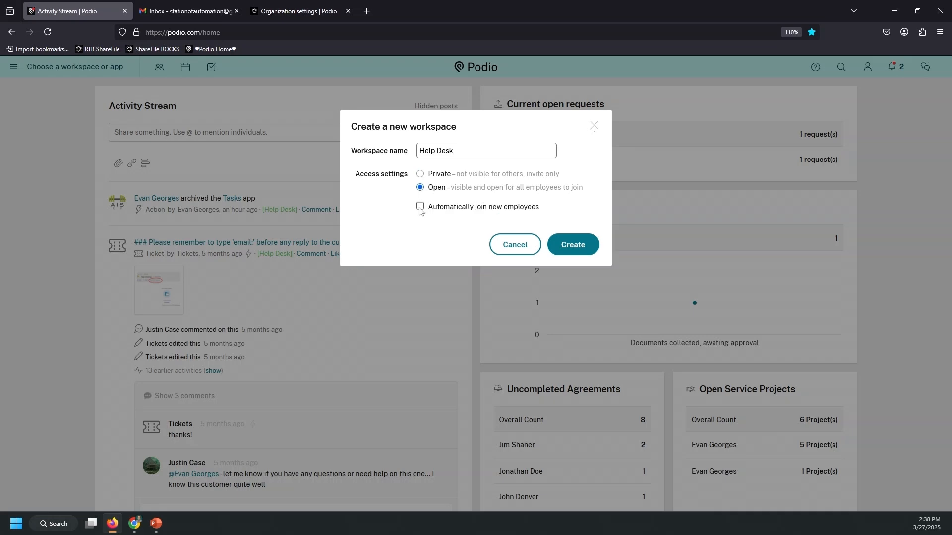
left_click(420, 207)
left_click(420, 175)
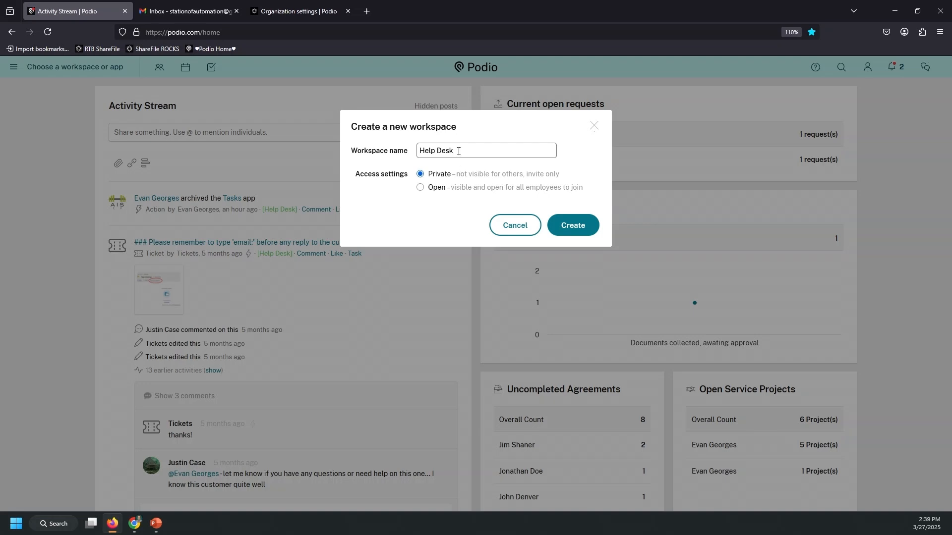
- Change the new workspace's name to "Accounting -2025 Tax Season: Acme Corp"
triple_click(458, 152)
type("Accounting -2020")
key("BackSpace")
type("5 Tax Seaso")
type("n: Acme Corp")
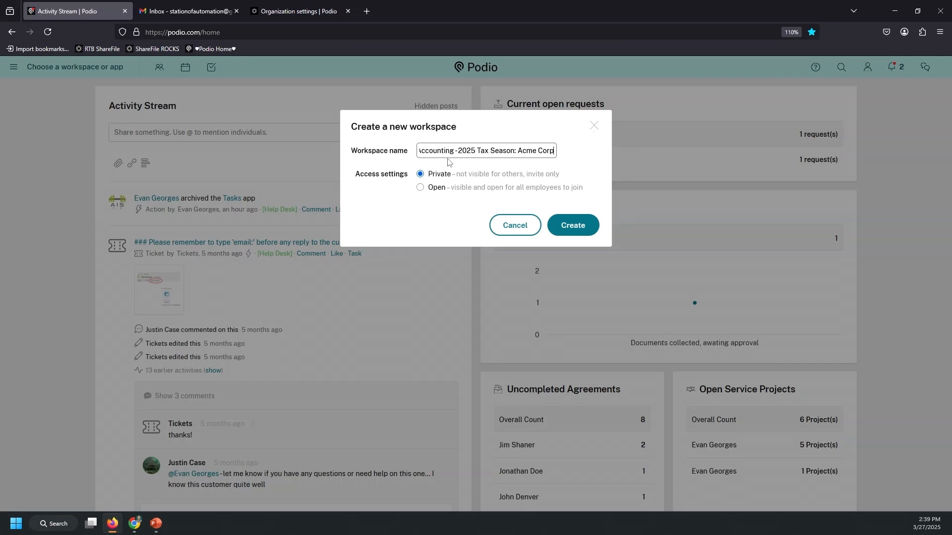
- Replace the workspace name with Help Desk and create the workspace
triple_click(457, 147)
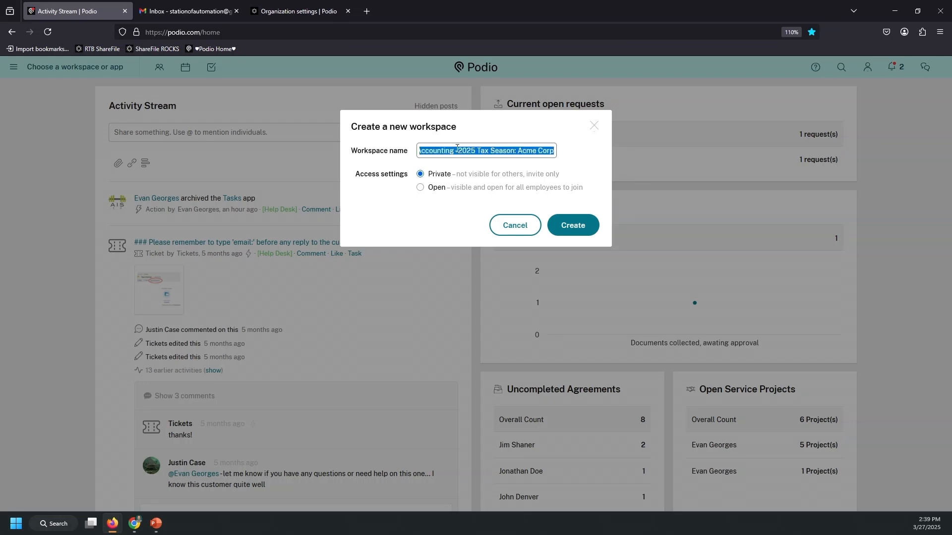
key("BackSpace")
type("Help De")
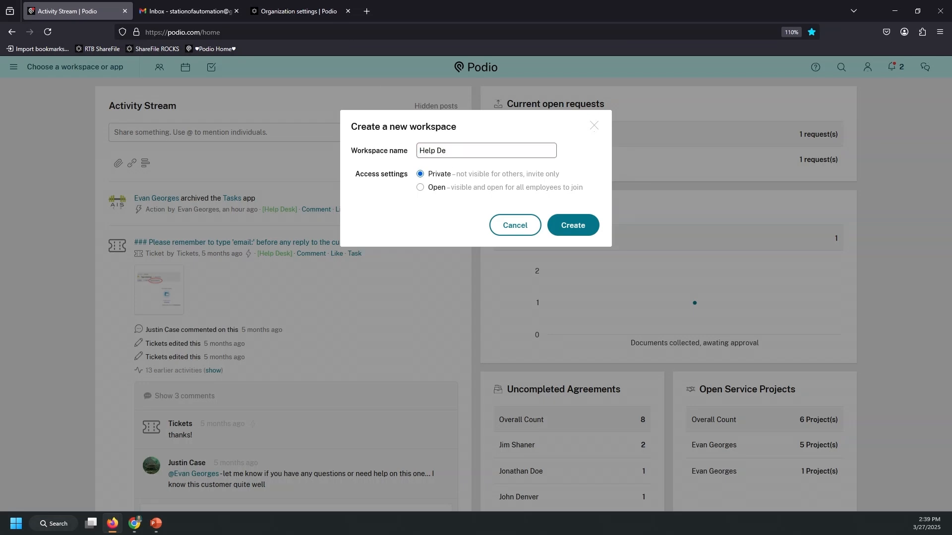
type("sk")
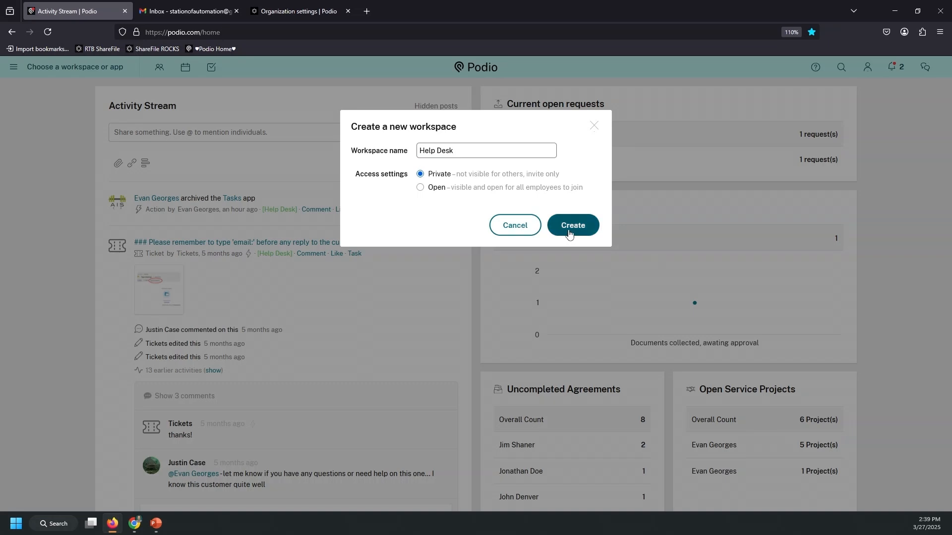
left_click(570, 234)
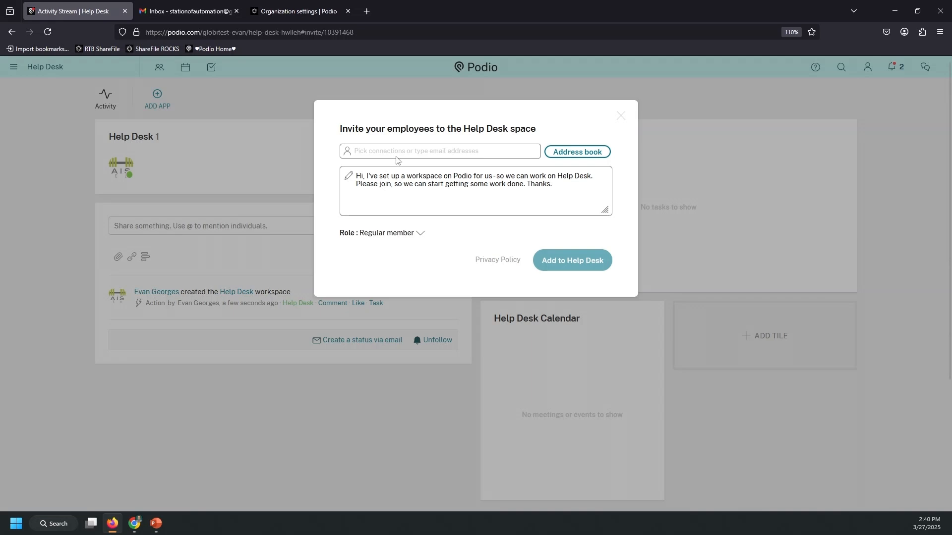
- Look through the suggested people and member roles in the employee invitation, and open the role details documentation
left_click(364, 151)
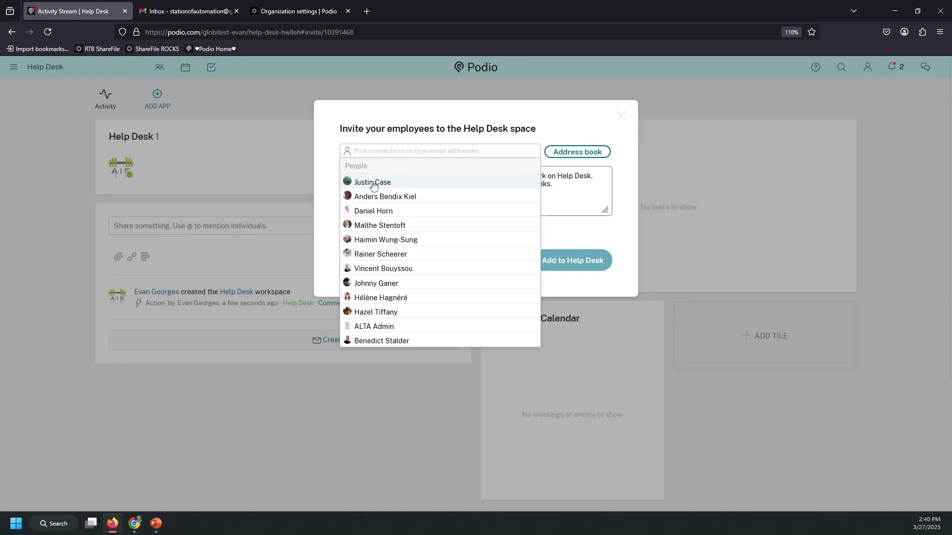
left_click(377, 126)
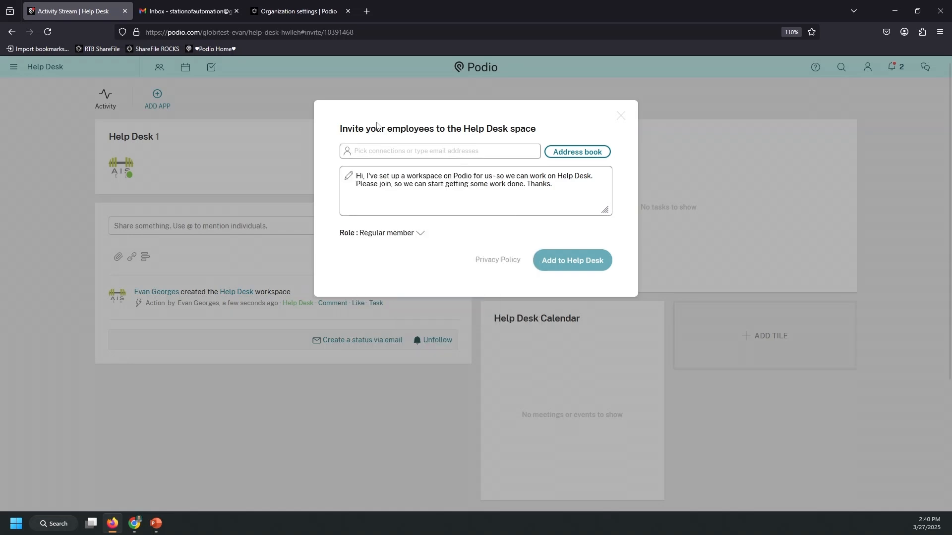
left_click(377, 235)
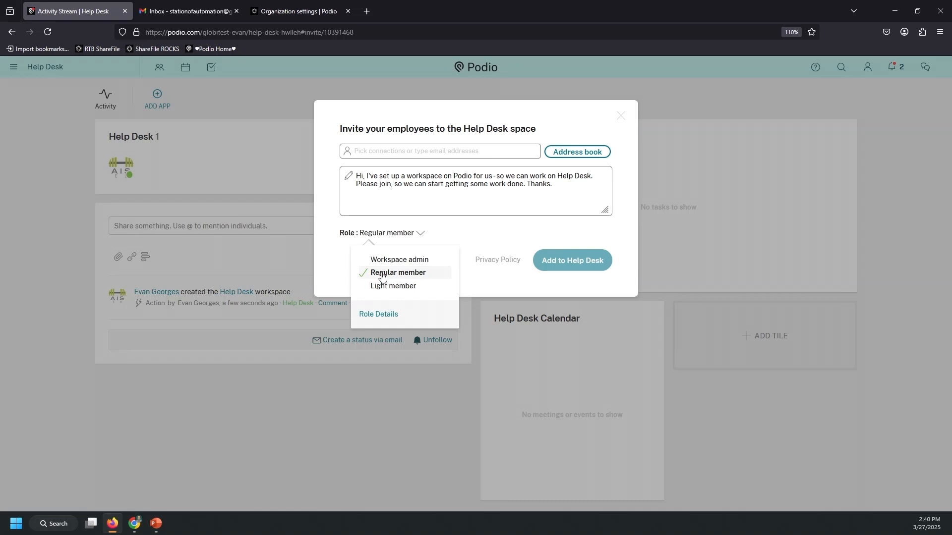
middle_click(378, 315)
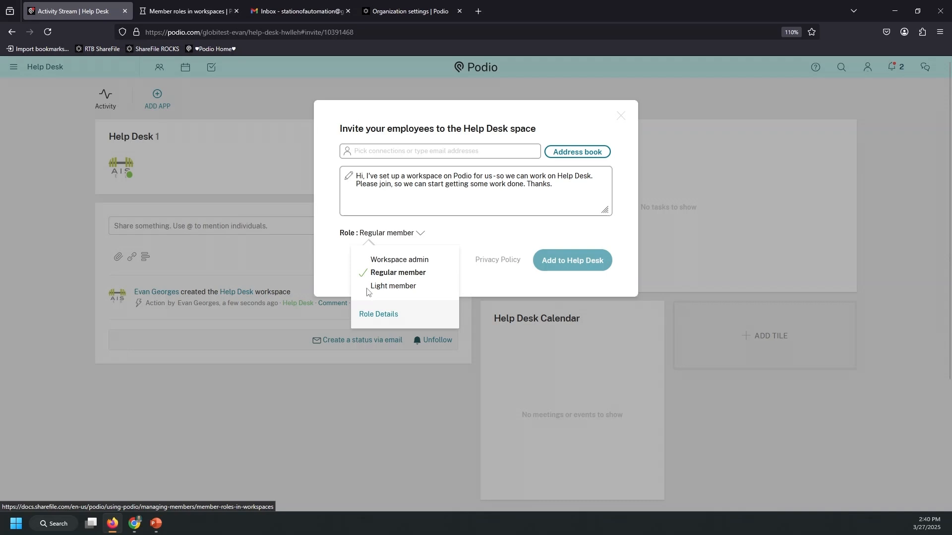
left_click(166, 9)
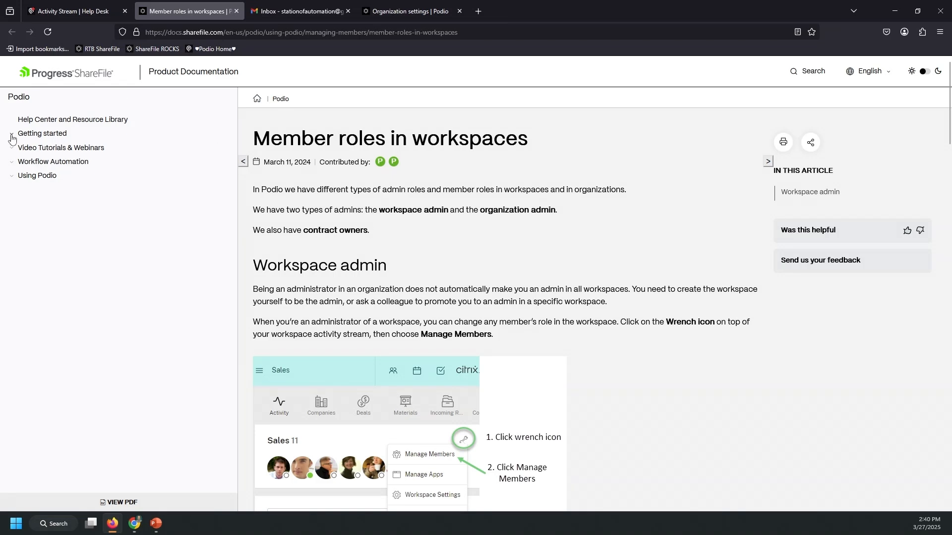
- Browse the Using Podio documentation topics, look at the Managing members page, and return to the member roles article
left_click(12, 135)
left_click(11, 138)
left_click(13, 177)
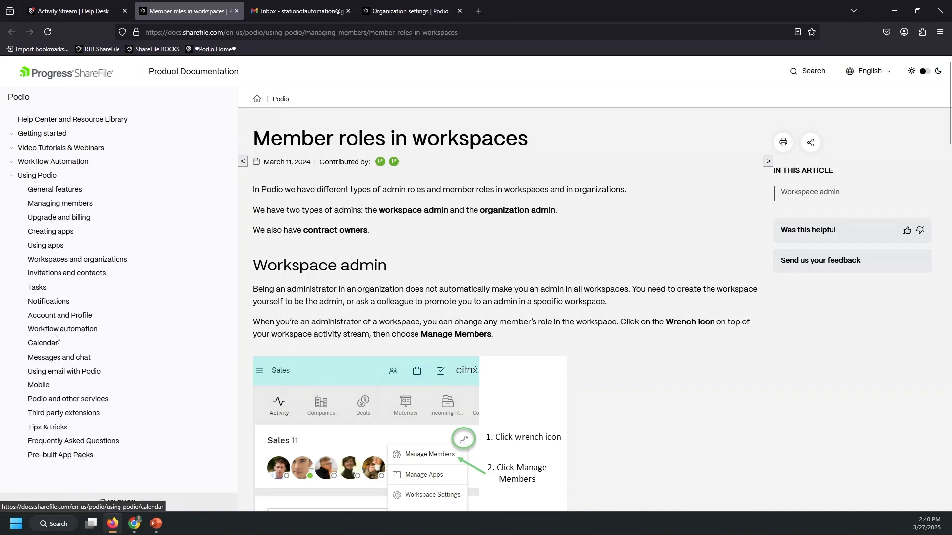
left_click(47, 205)
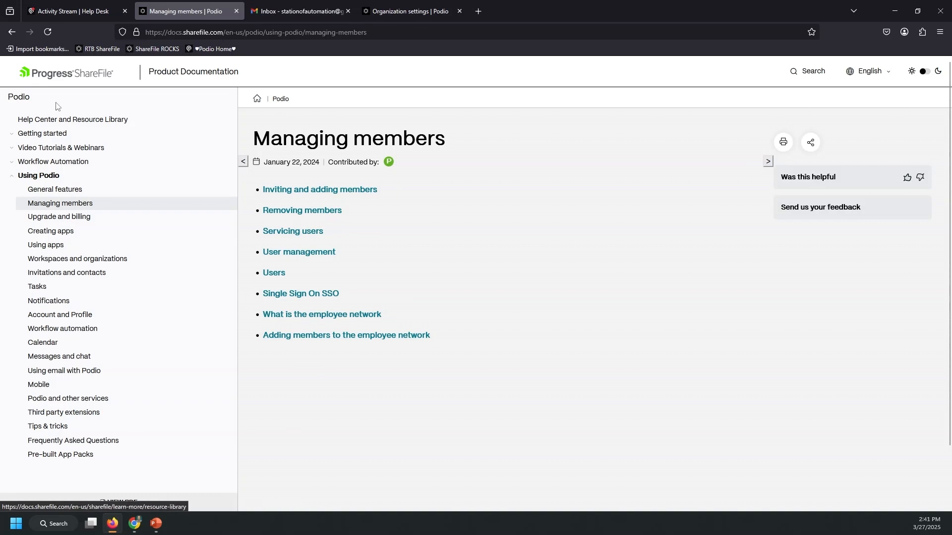
left_click(14, 35)
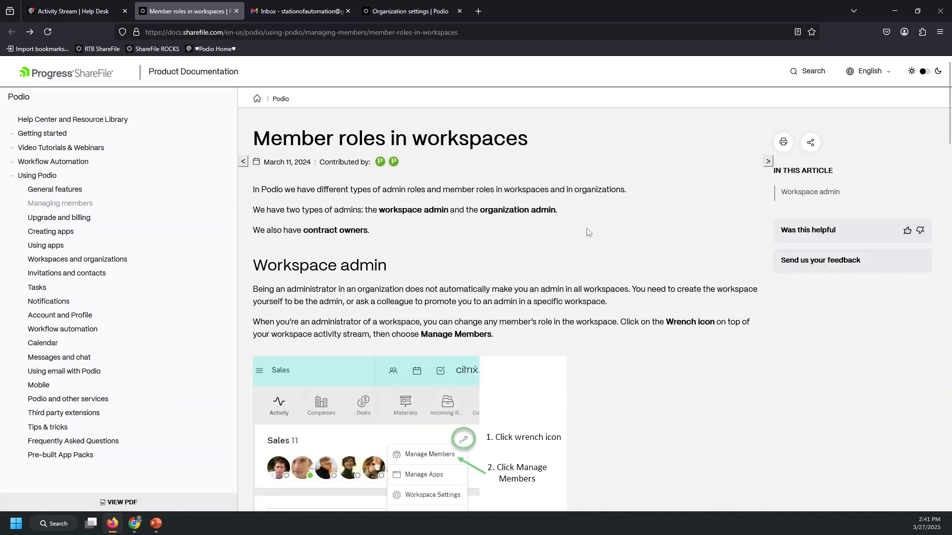
- Examine the table of actions allowed for each workspace role in the member roles article
scroll(583, 276, "down", 3)
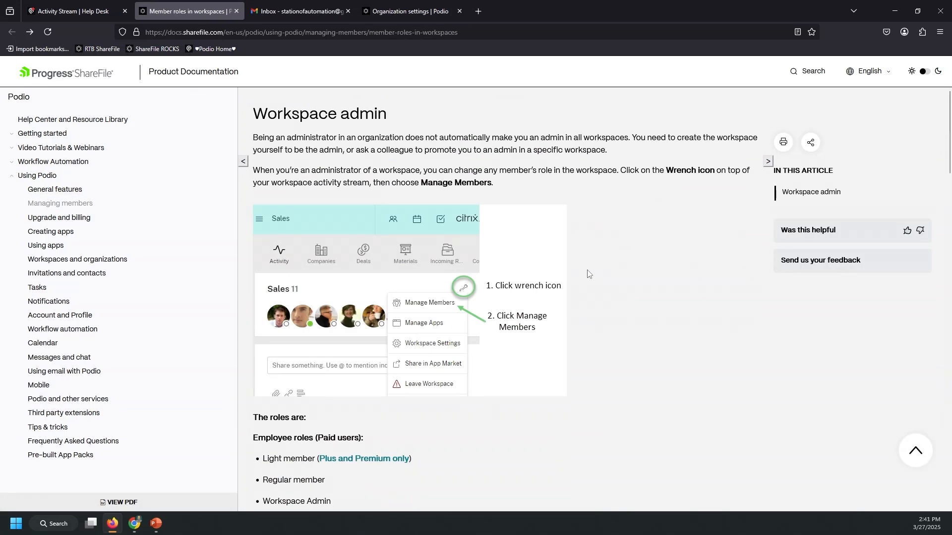
scroll(587, 269, "down", 9)
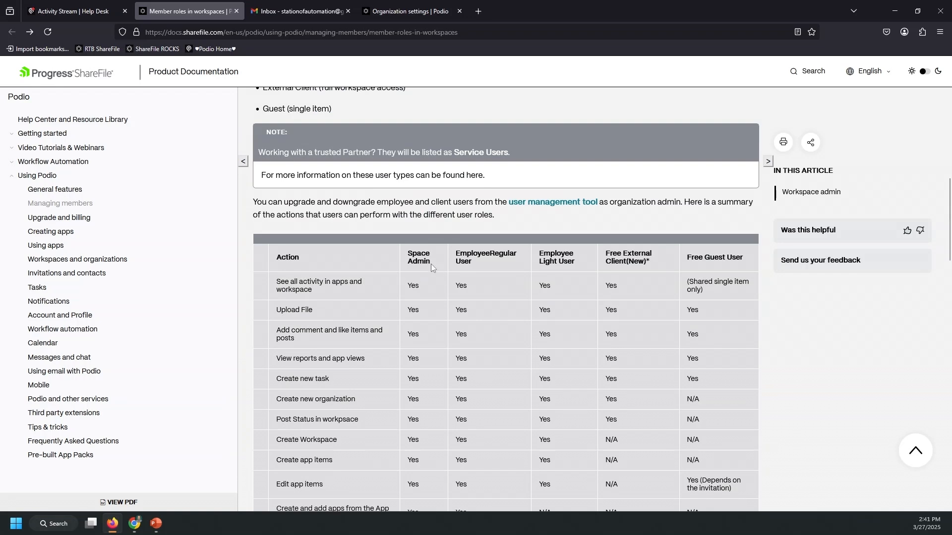
left_click_drag(430, 263, 407, 254)
scroll(338, 216, "down", 3)
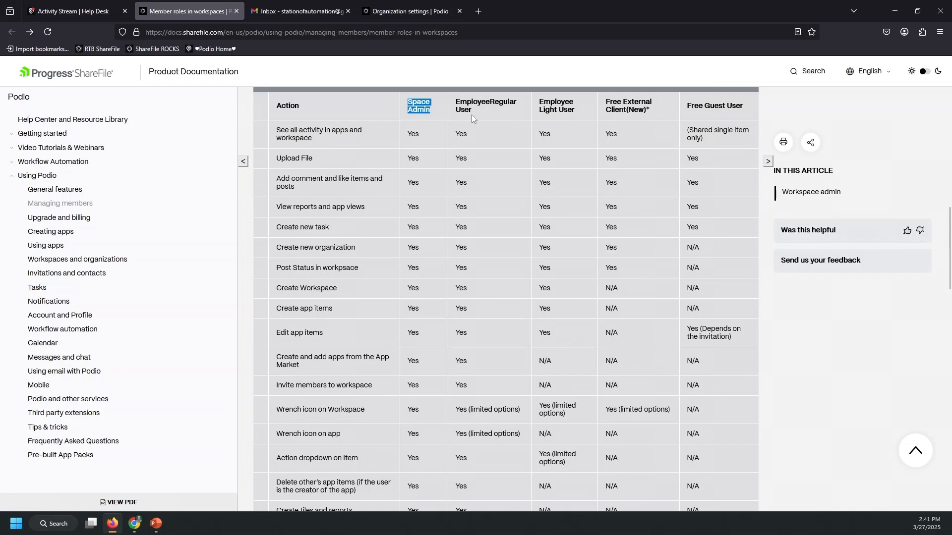
scroll(451, 310, "down", 1)
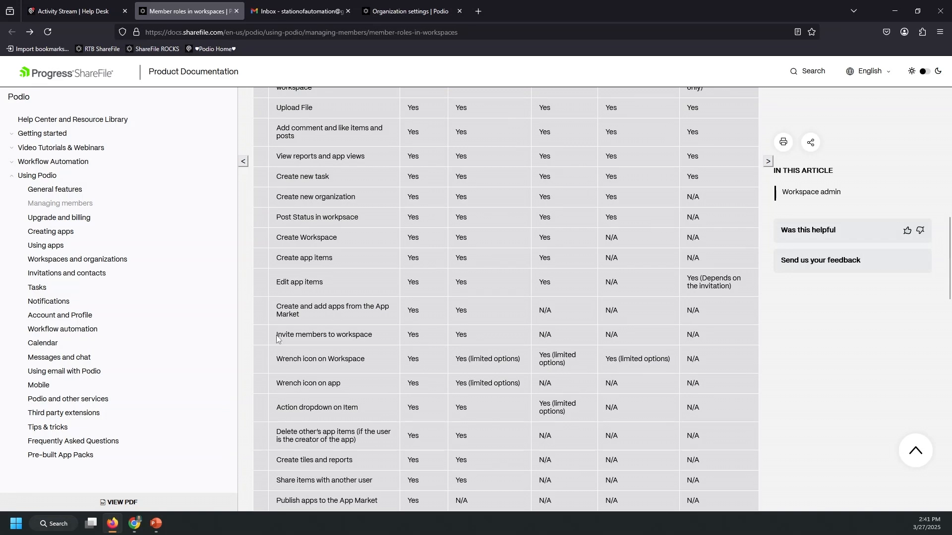
scroll(279, 355, "down", 1)
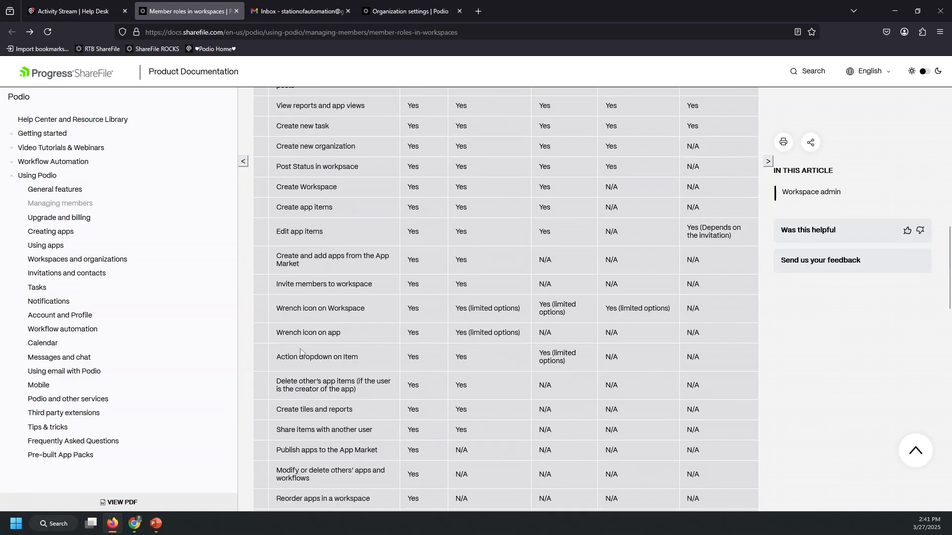
scroll(300, 352, "up", 4)
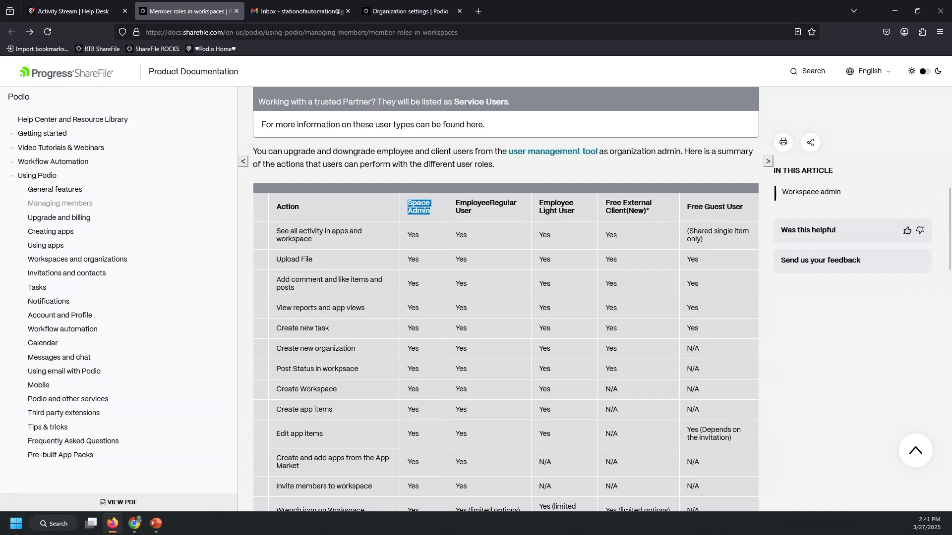
- Return to the Help Desk workspace and close the employee invitation without inviting anyone
left_click(65, 11)
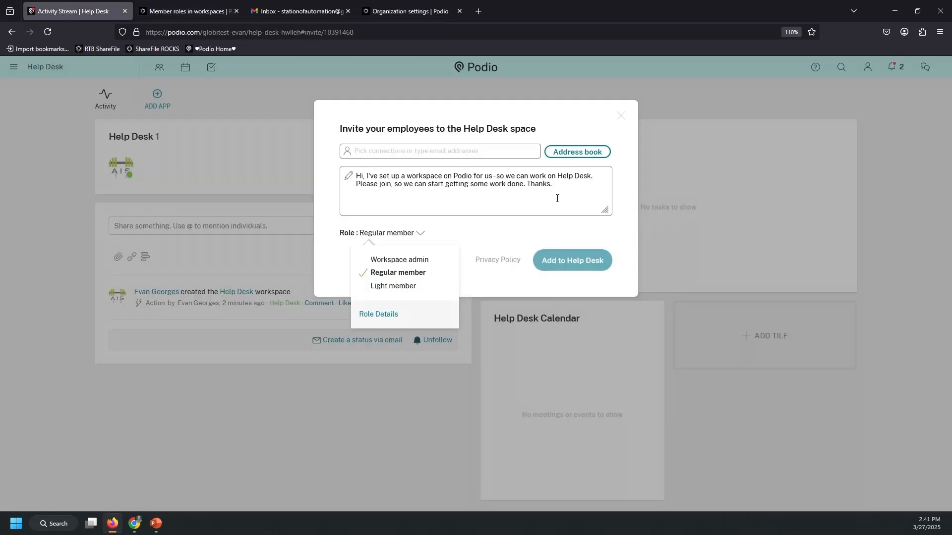
left_click(620, 118)
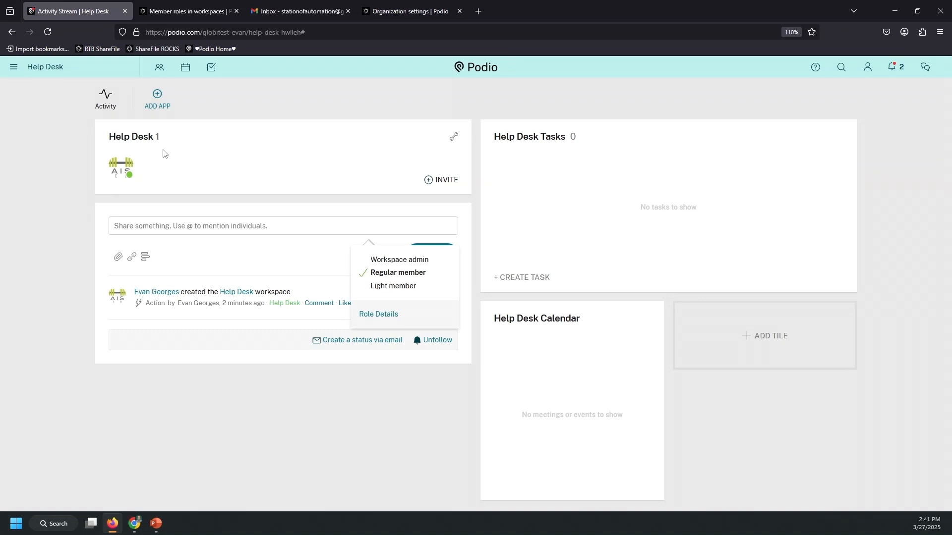
left_click(291, 182)
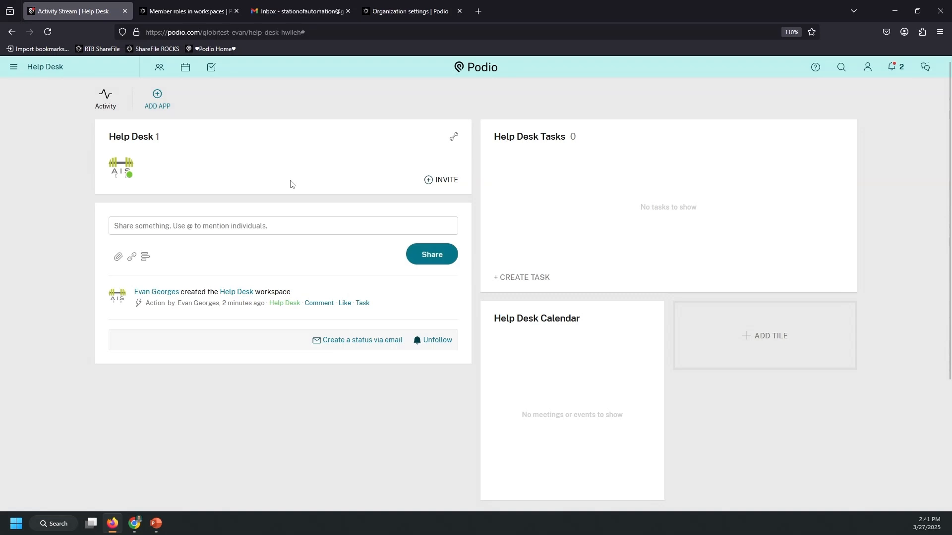
- In the Help Desk workspace settings, enter the description "This is for the help desk team to manage support cases."
left_click(454, 141)
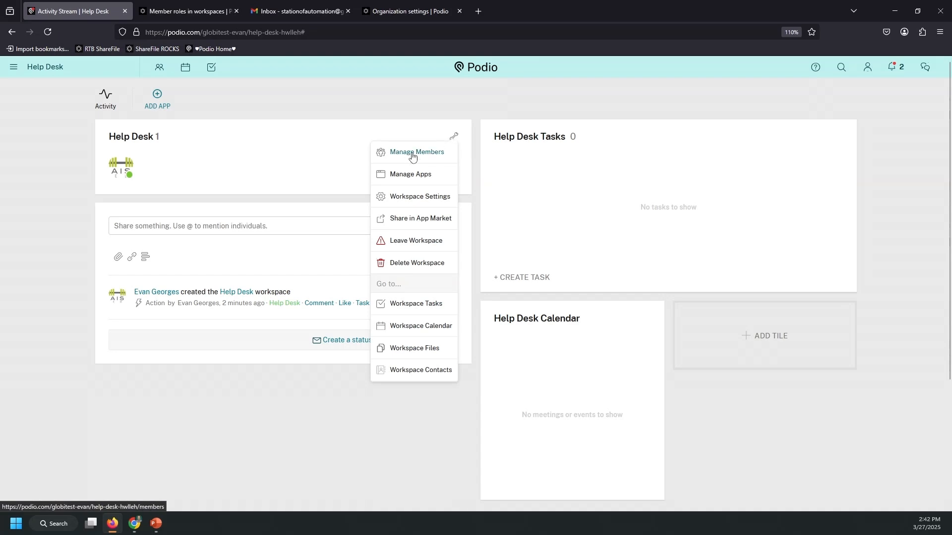
left_click(416, 197)
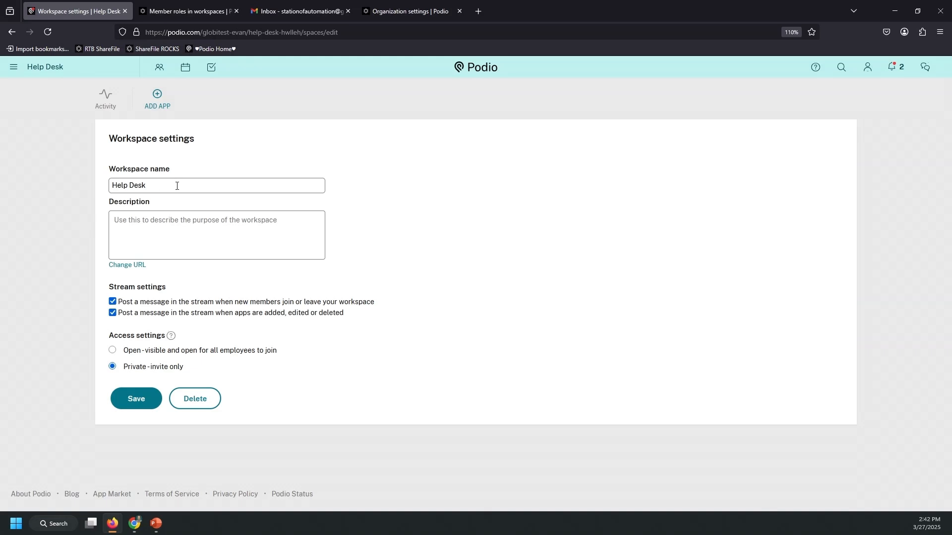
left_click(163, 219)
type("T")
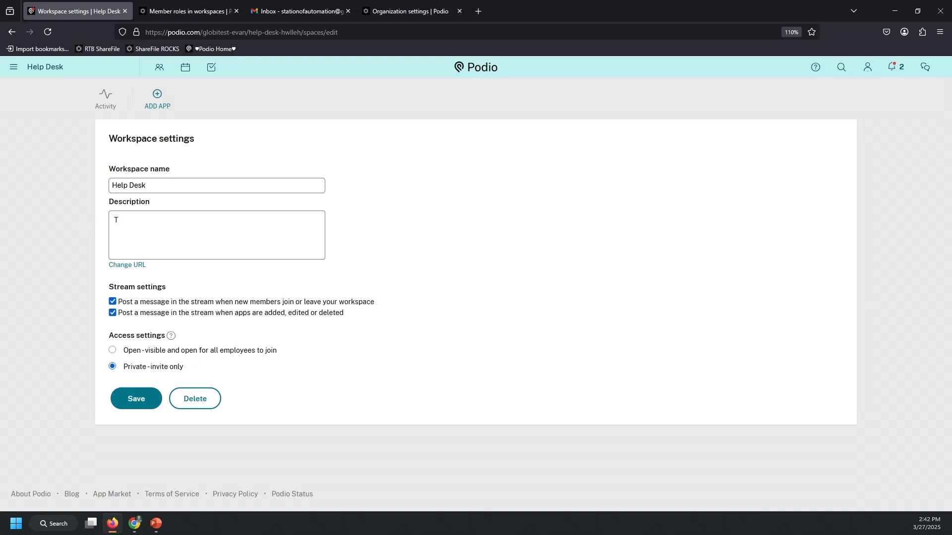
type("his is for the help desk team to manaage")
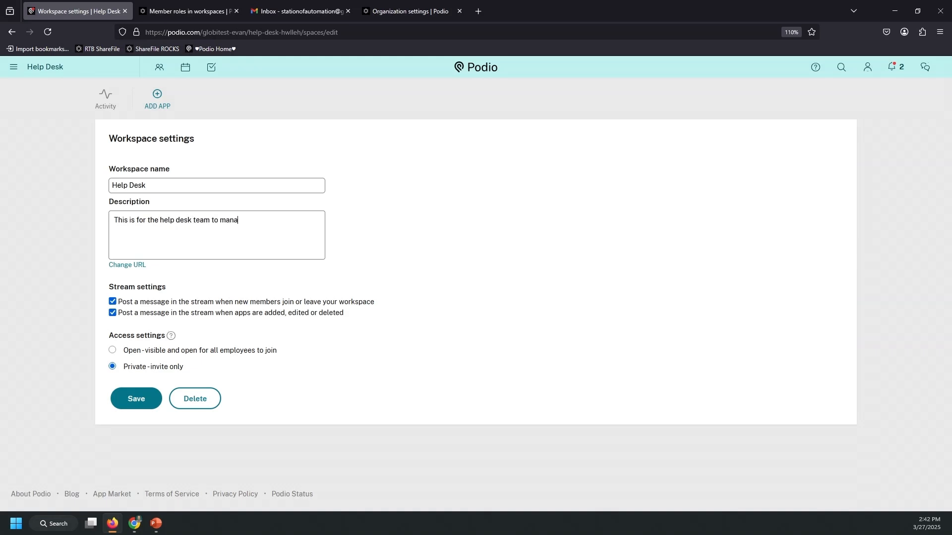
key("BackSpace")
key("BackSpace")
type("ge support cases.")
- Turn off the stream messages for member joins or departures and for app changes, and save the workspace settings
left_click(113, 301)
left_click(112, 313)
left_click_drag(376, 303, 119, 302)
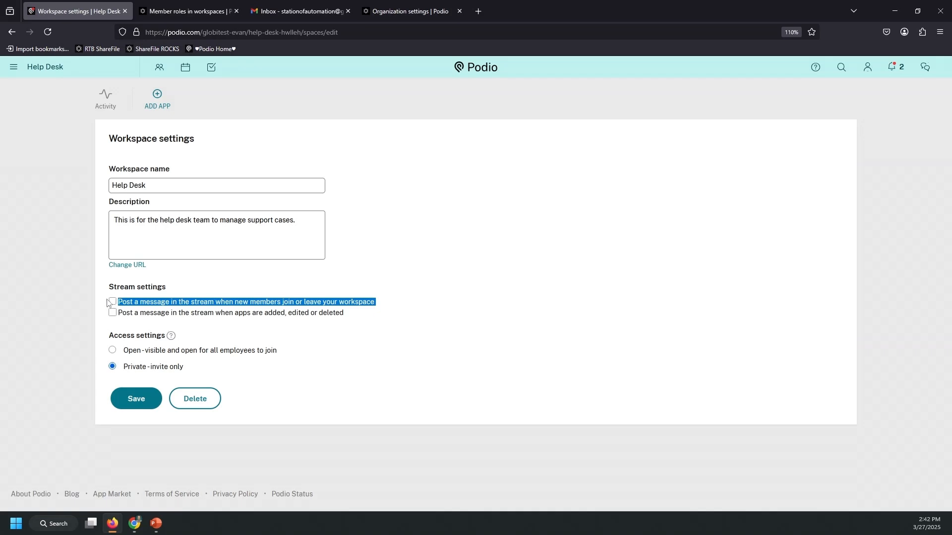
left_click(112, 302)
left_click(113, 303)
left_click(136, 400)
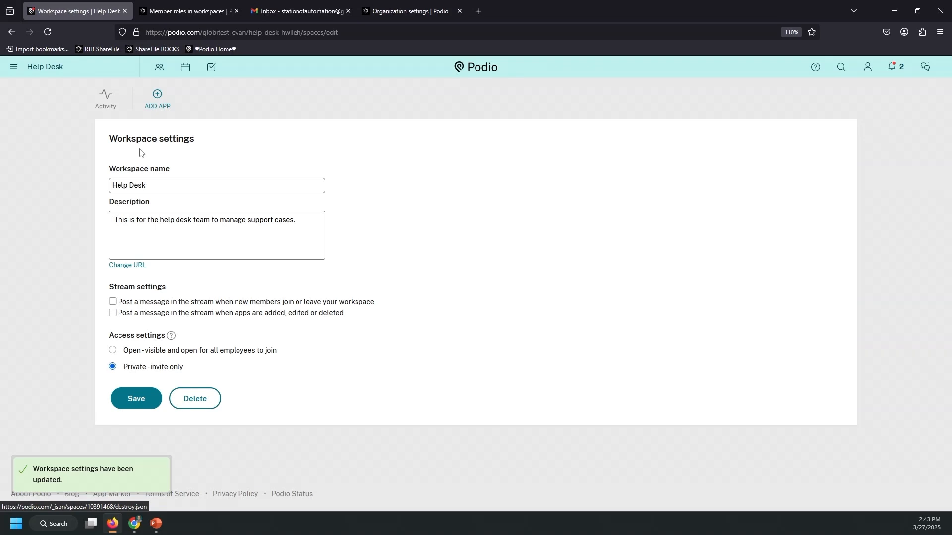
- Return to the Help Desk activity page and view who can be invited to the workspace
left_click(112, 101)
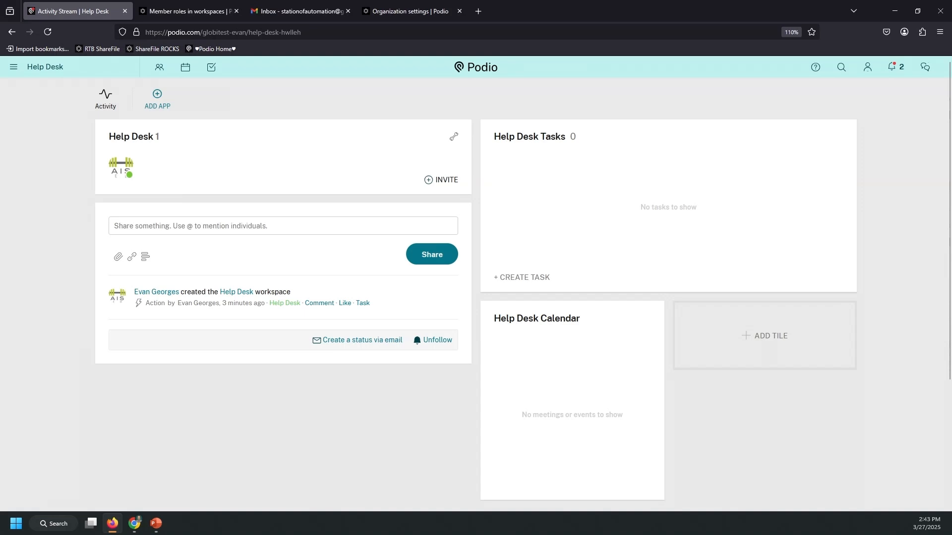
left_click(441, 181)
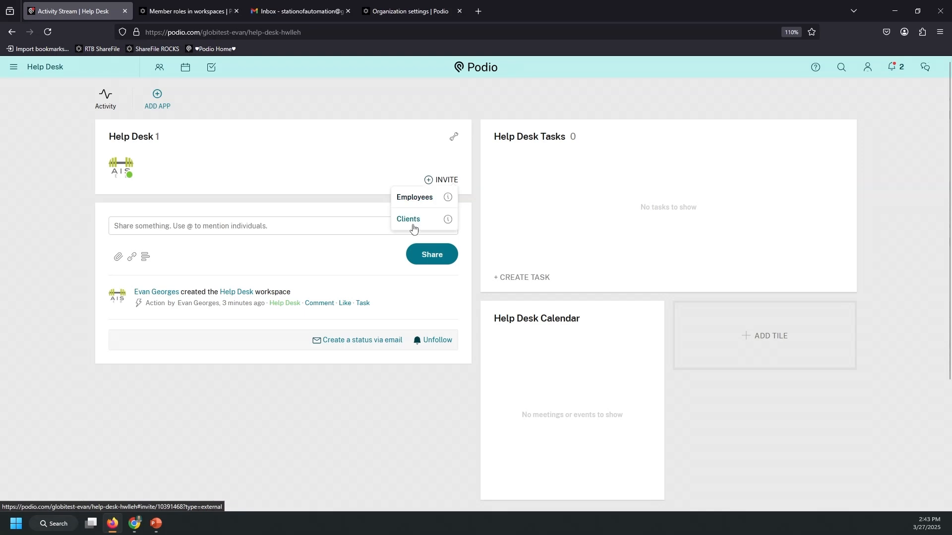
left_click(345, 182)
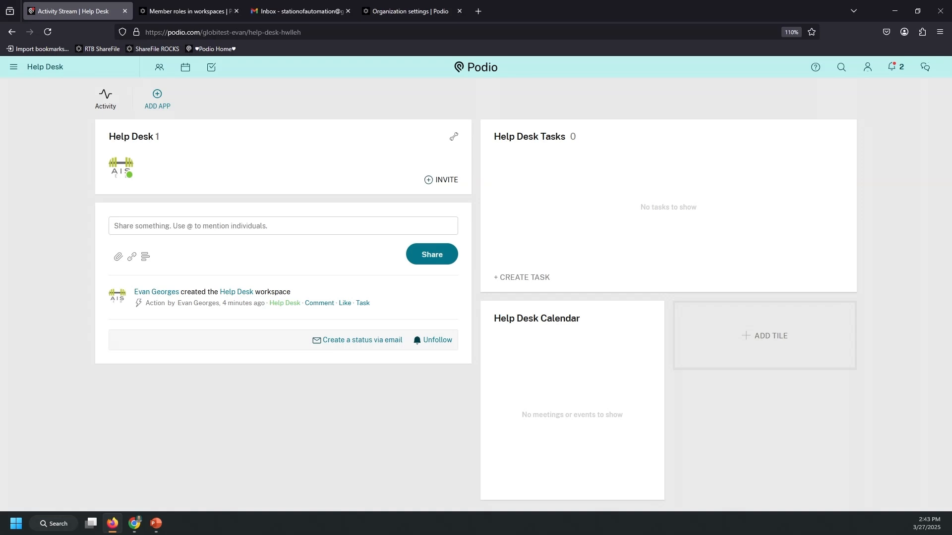
mouse_move(158, 140)
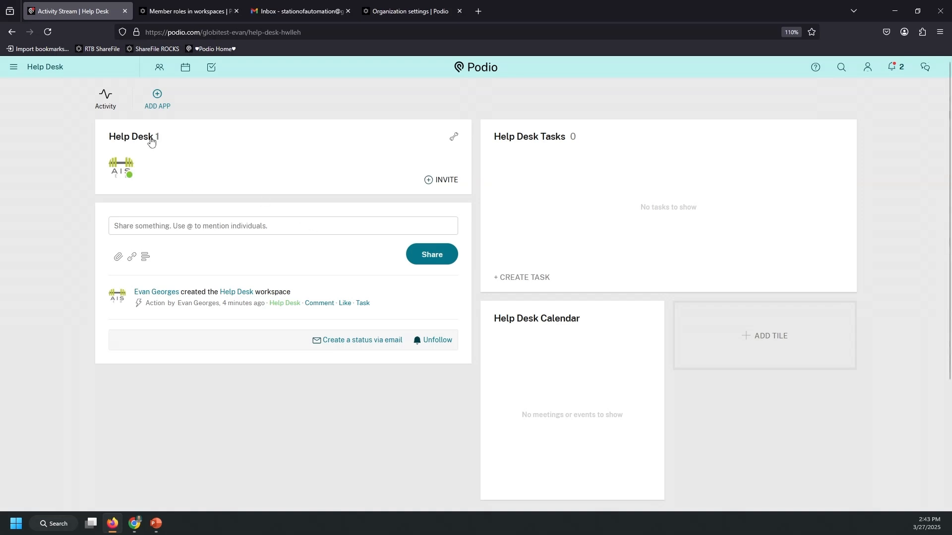
- Open the existing [Help Desk] workspace and review its activity page and workspace management options
mouse_move(110, 179)
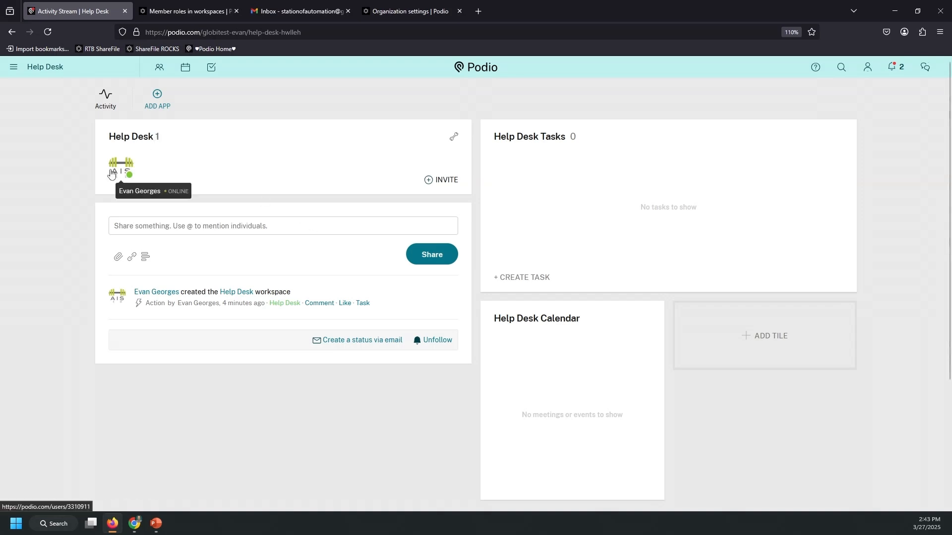
left_click(53, 66)
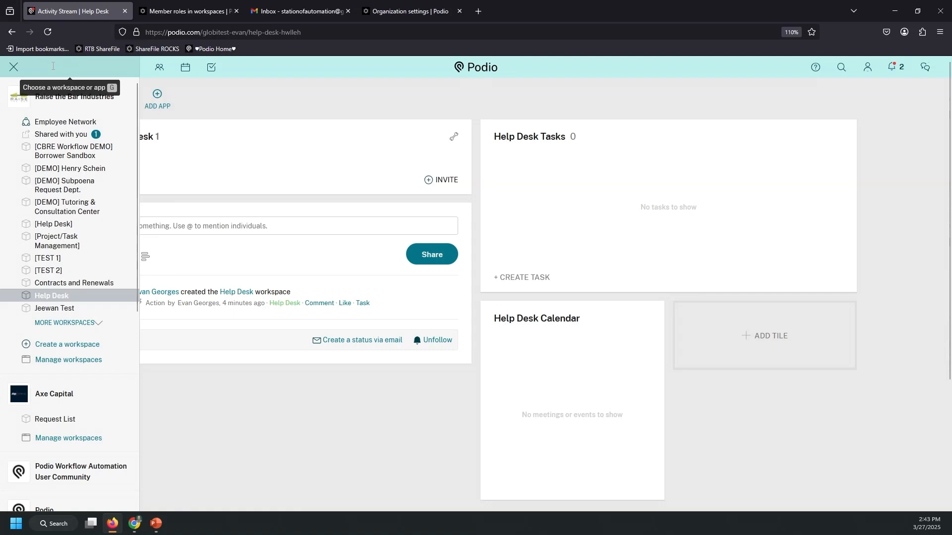
left_click(53, 224)
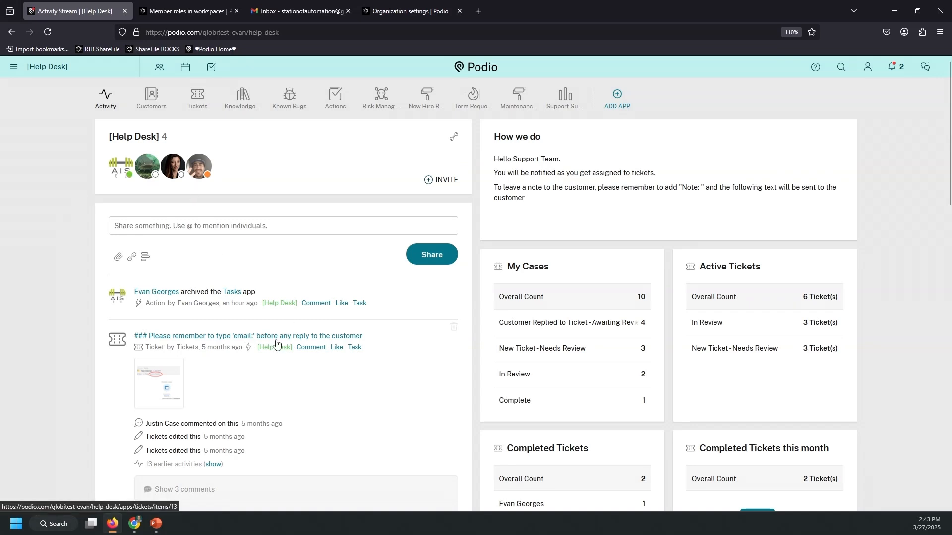
scroll(276, 344, "down", 3)
scroll(276, 344, "up", 3)
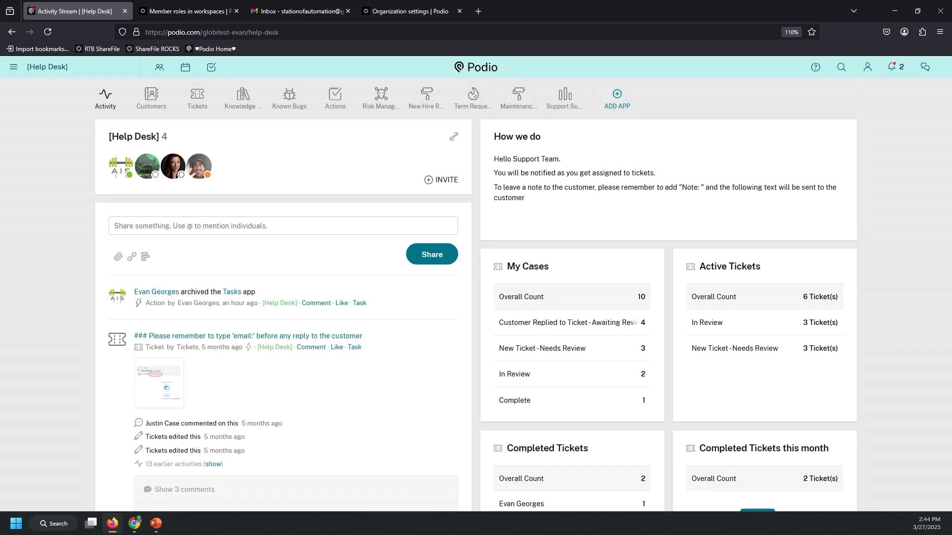
left_click(455, 138)
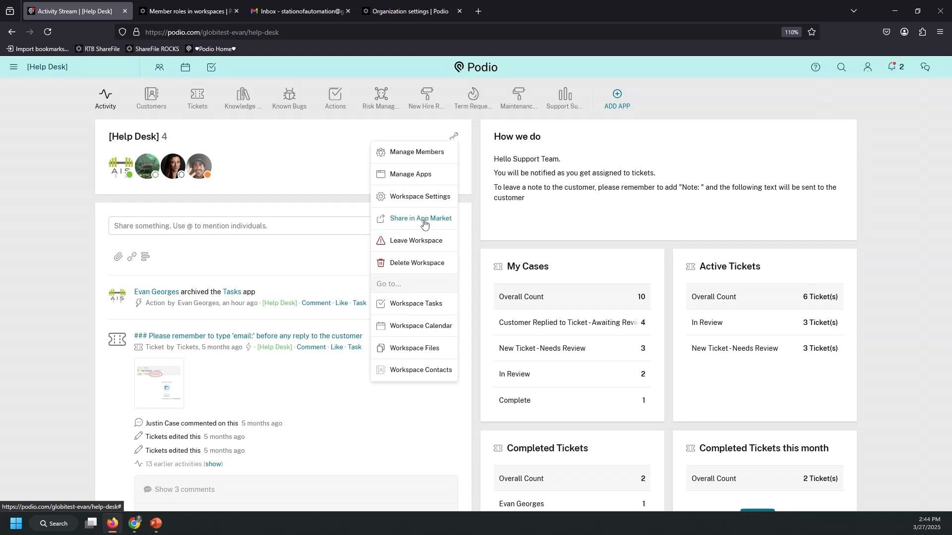
left_click(305, 135)
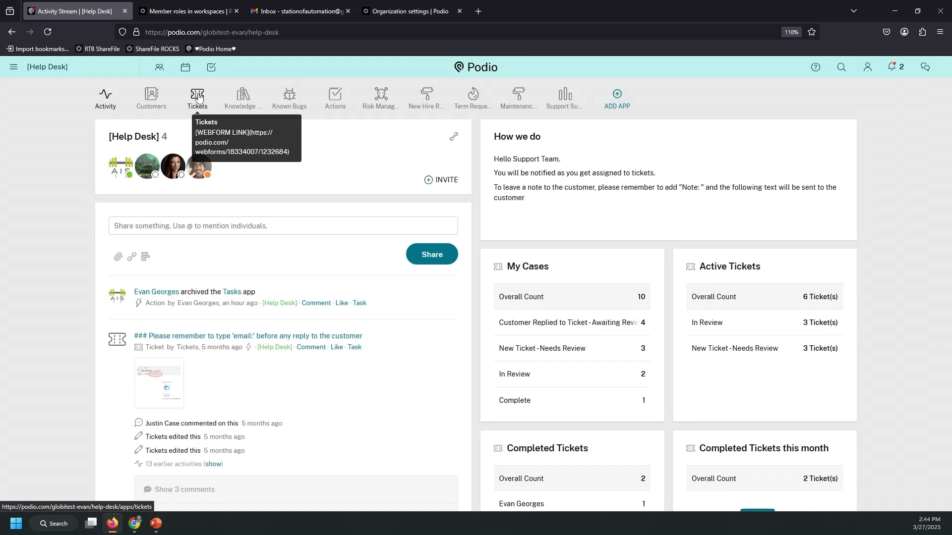
- Clone the Tickets app from [Help Desk] into the new Help Desk workspace, including the contents of the app
left_click(198, 96)
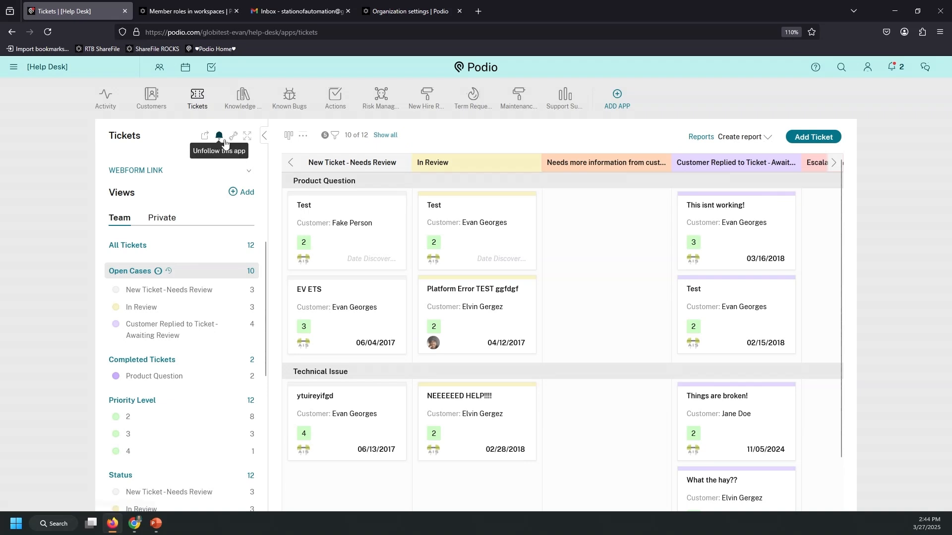
left_click(231, 141)
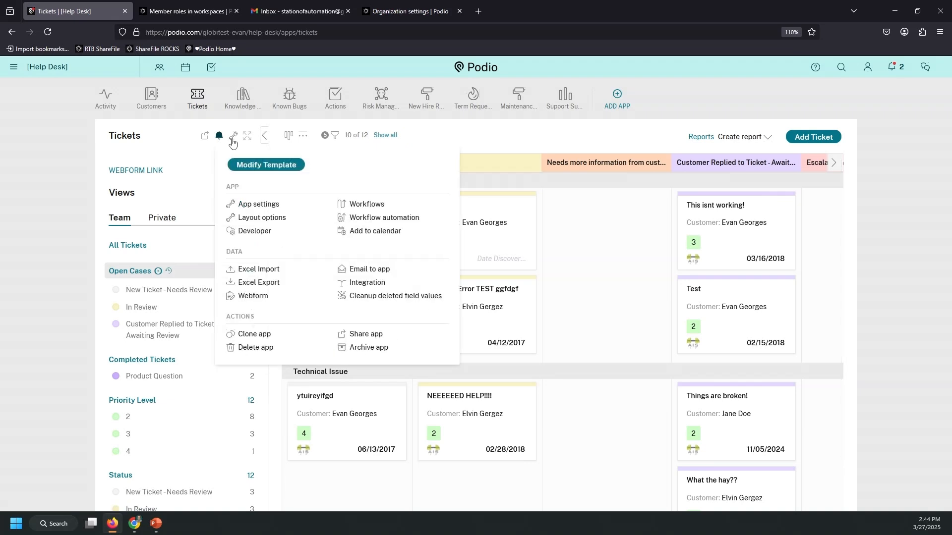
left_click(249, 335)
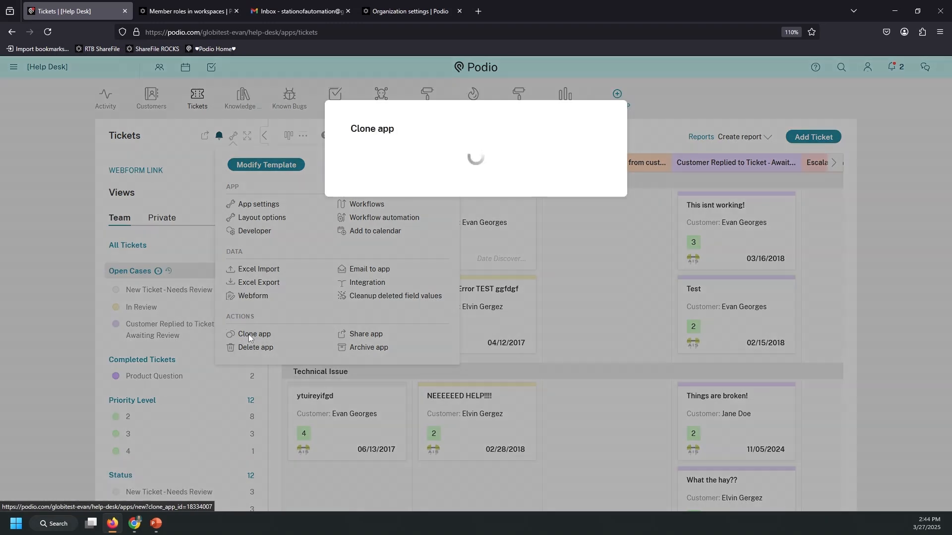
left_click(387, 167)
scroll(387, 208, "down", 10)
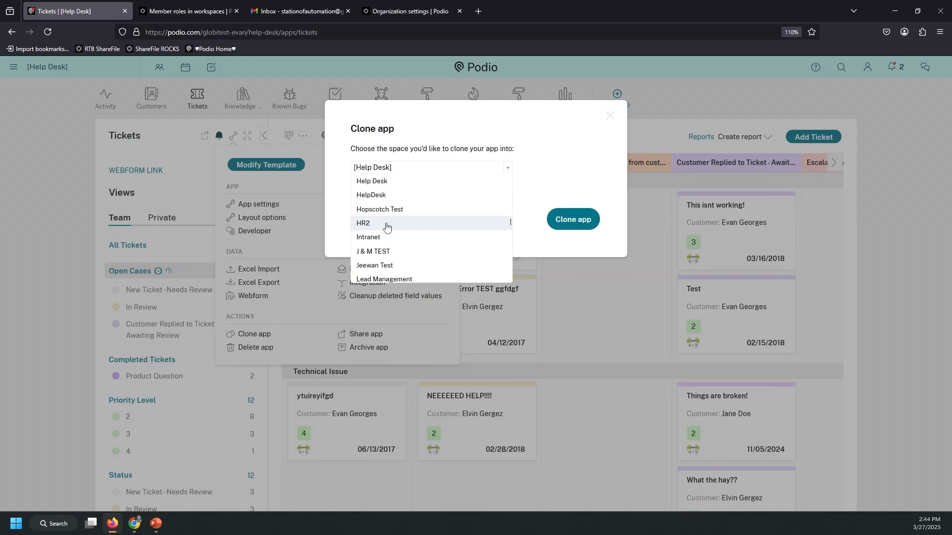
left_click(380, 184)
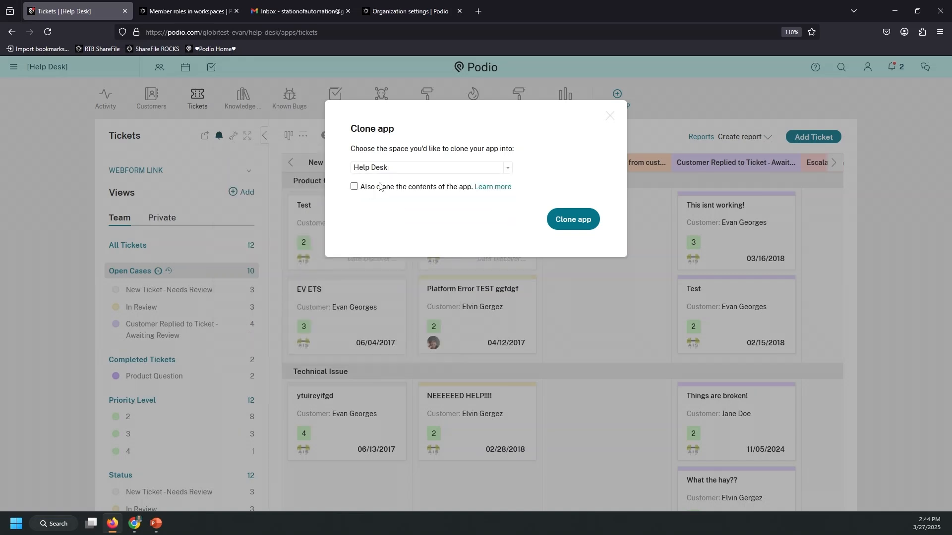
left_click(355, 191)
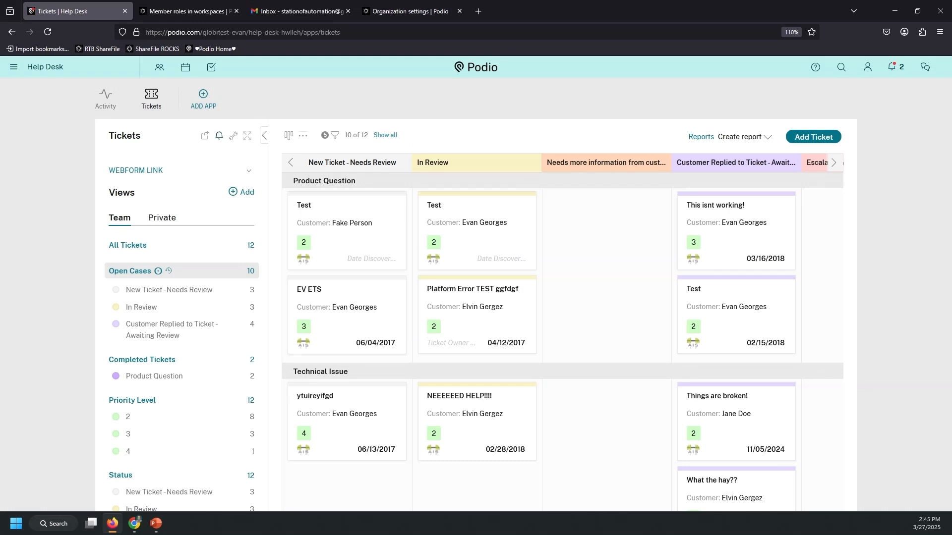
- In the cloned Tickets app, inspect the "Test" product question awaiting review and its linked customer record, and return to the workspace activity page
left_click(234, 139)
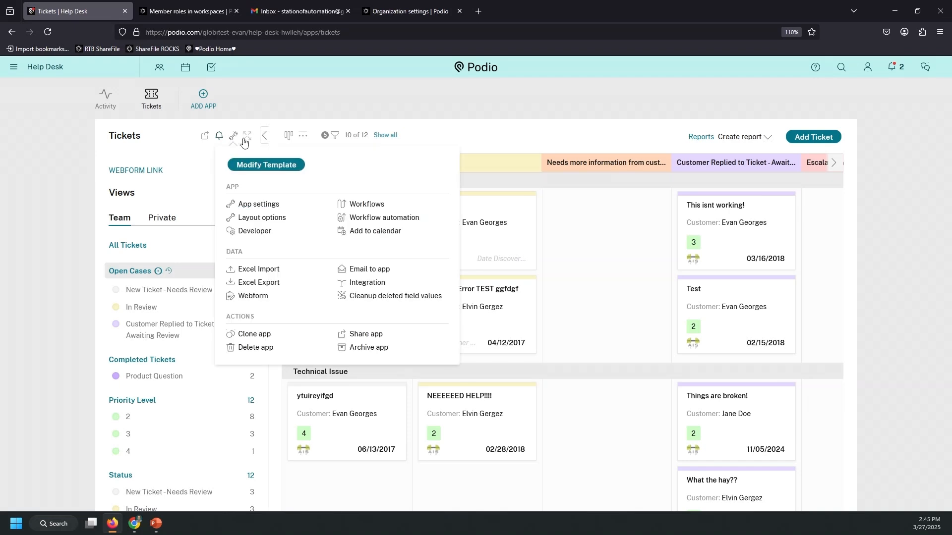
left_click(459, 121)
left_click(298, 206)
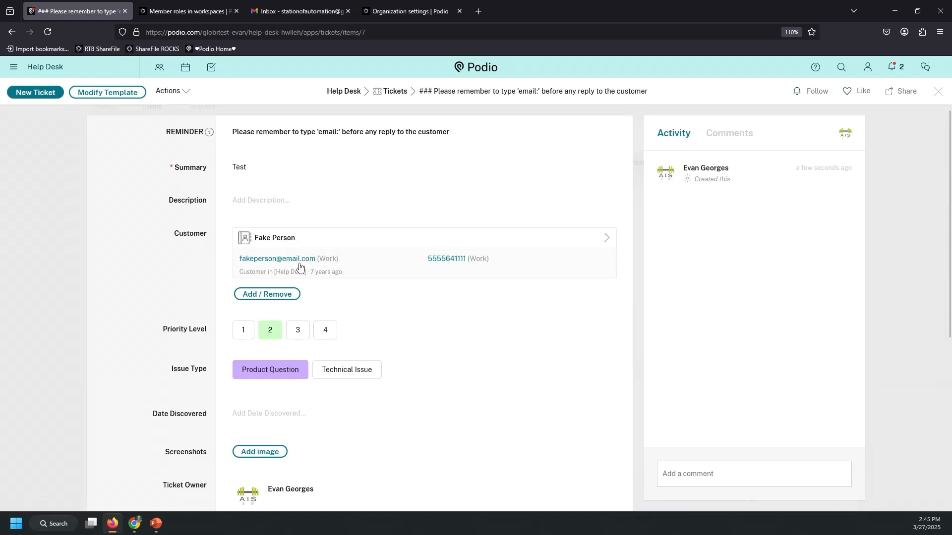
left_click(316, 242)
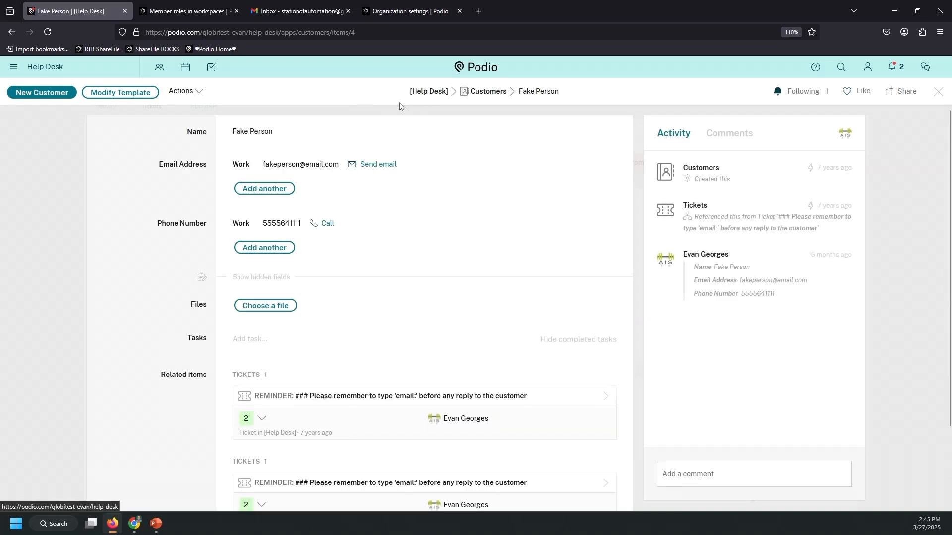
left_click(14, 37)
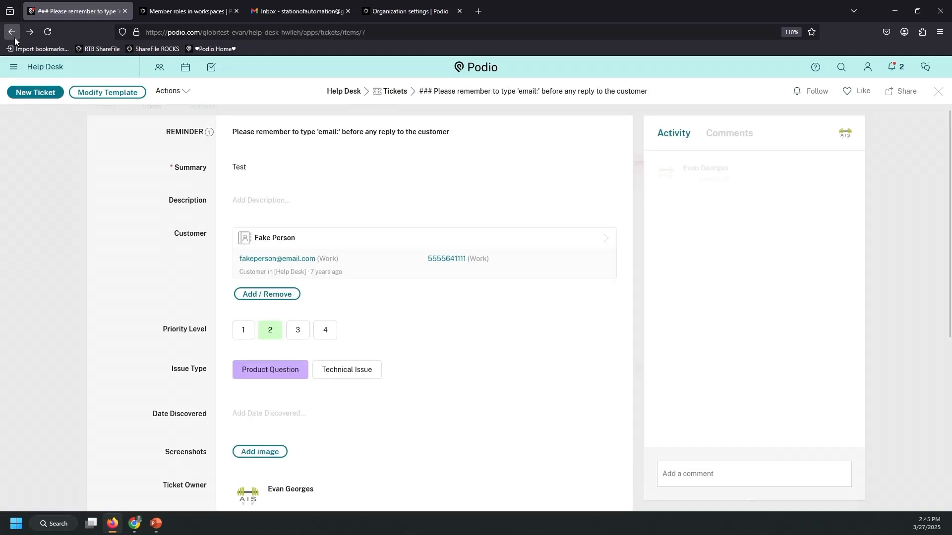
left_click(14, 37)
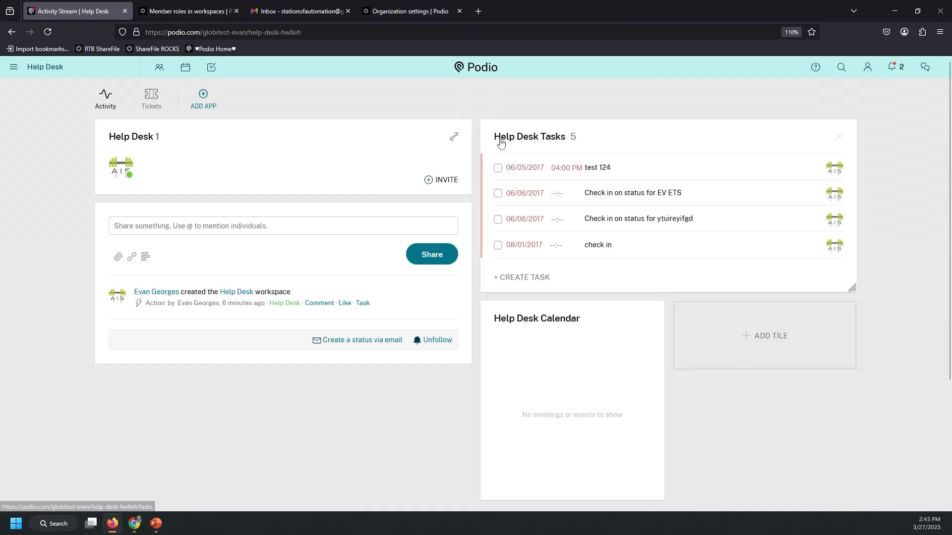
- Go to the Podio home page and open the Help Desk workspace from the full list of workspaces
left_click(486, 68)
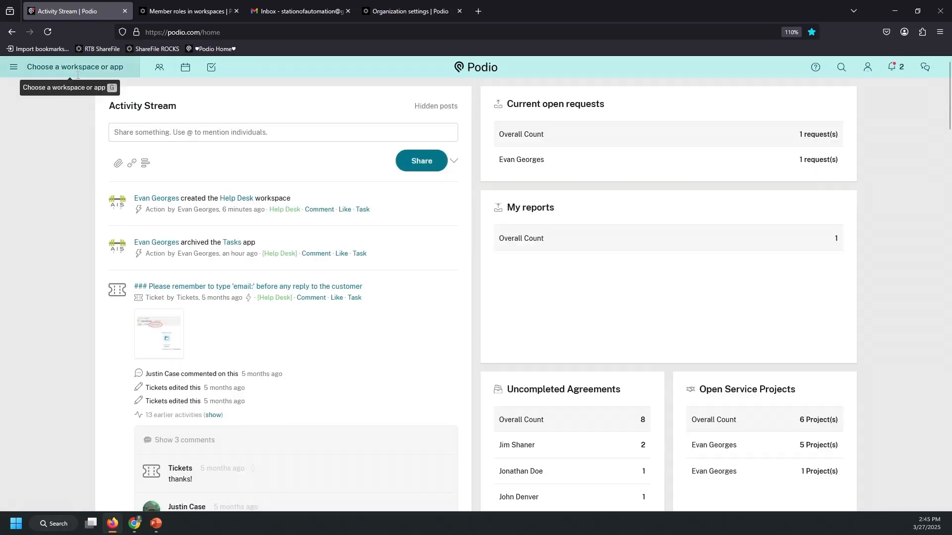
left_click(60, 67)
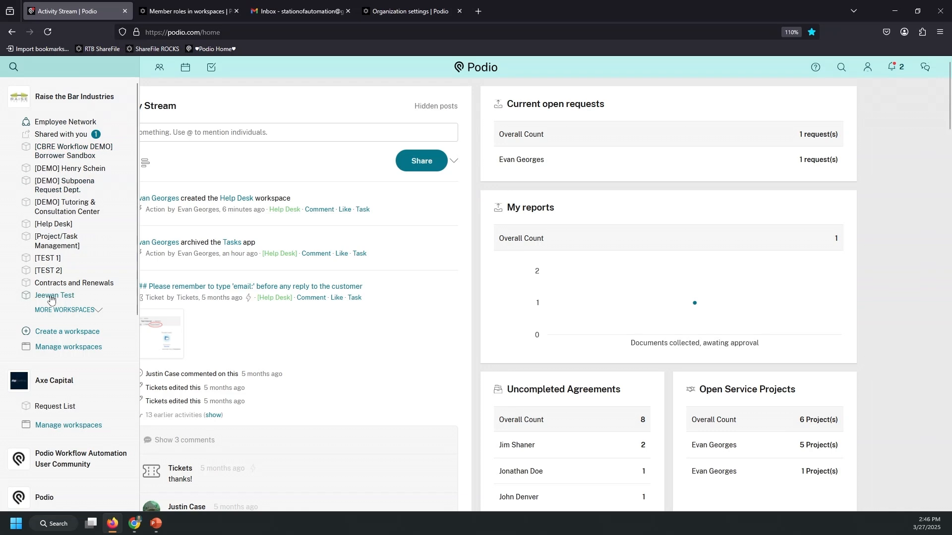
left_click(65, 310)
scroll(76, 308, "down", 2)
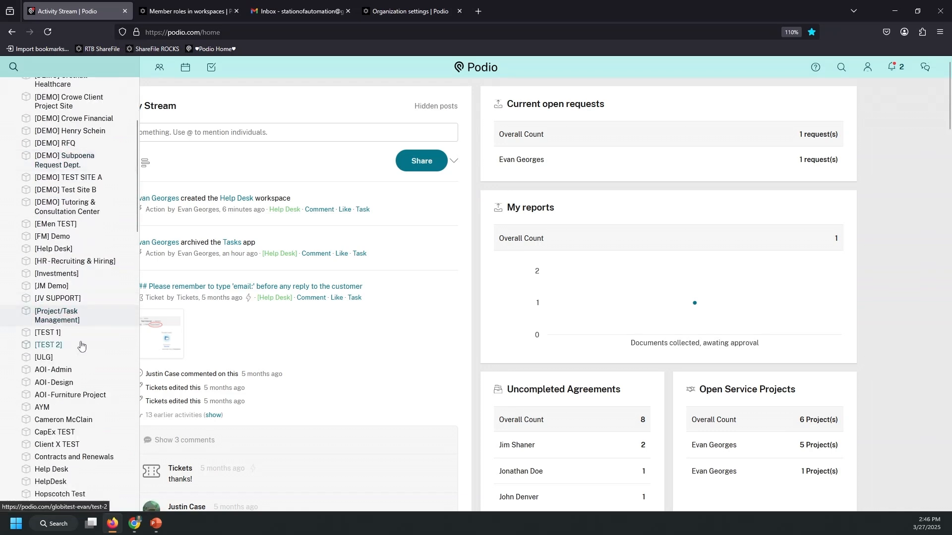
scroll(77, 340, "down", 4)
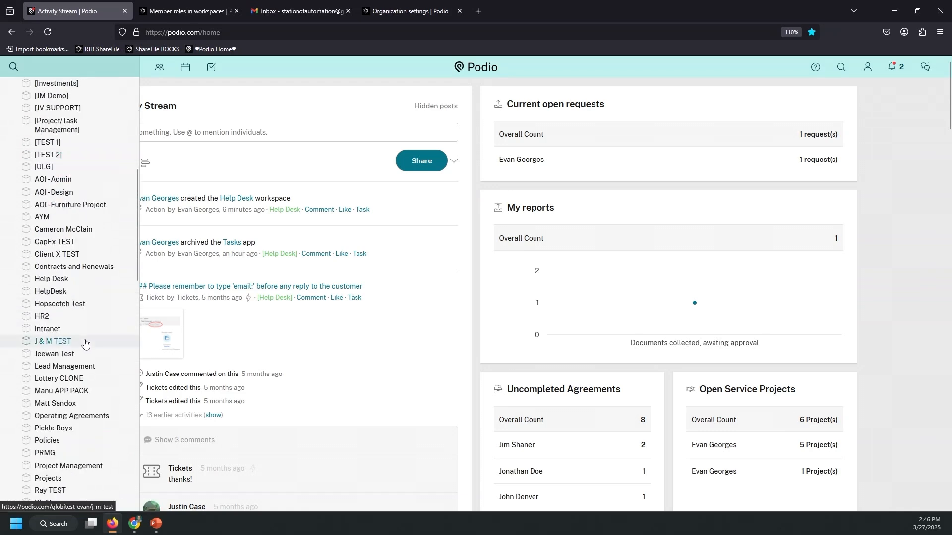
left_click(56, 280)
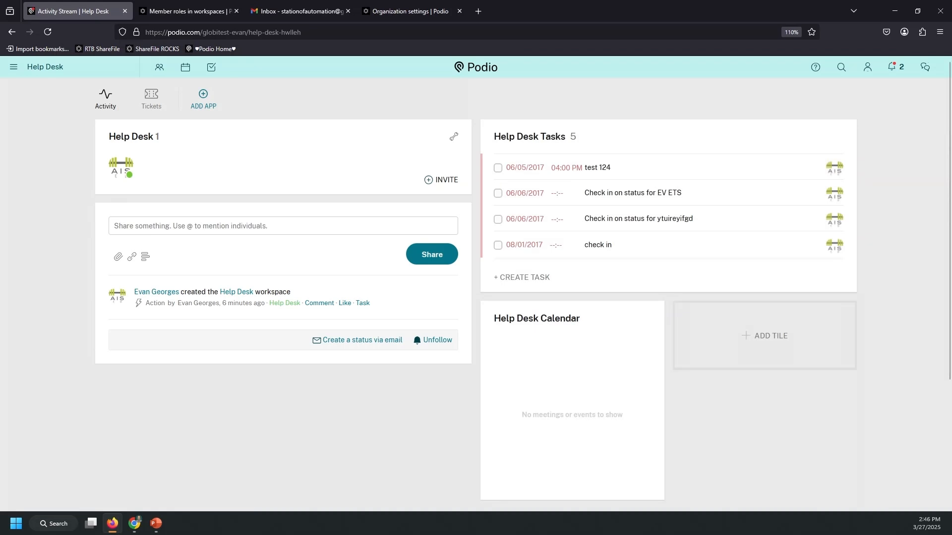